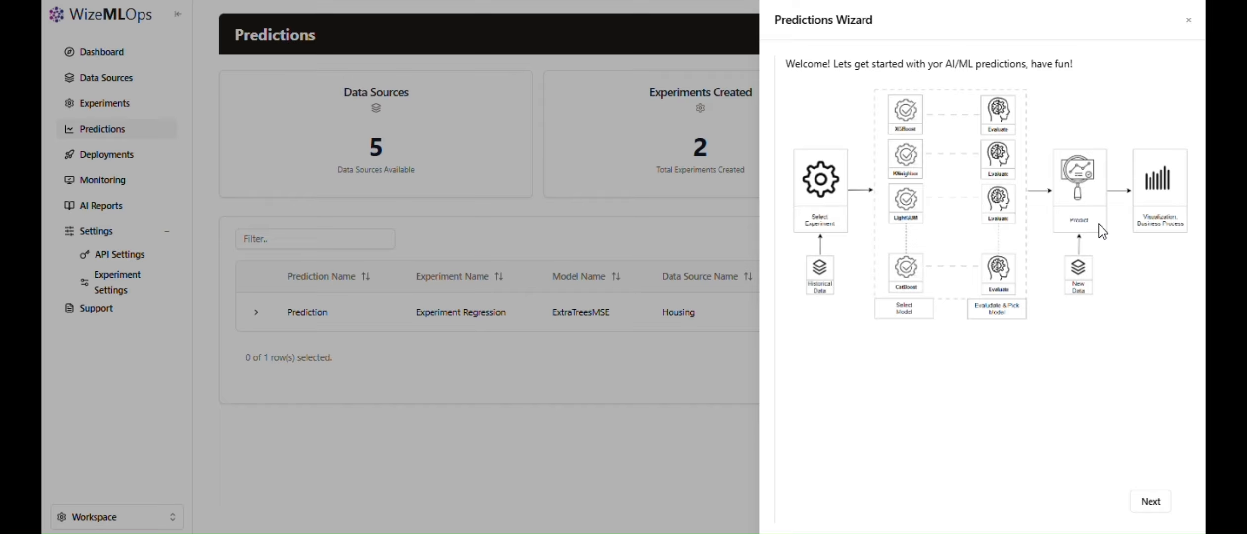
- Select the Experiment Regression experiment for the new prediction, preview its report and proceed to model selection
left_click(1148, 502)
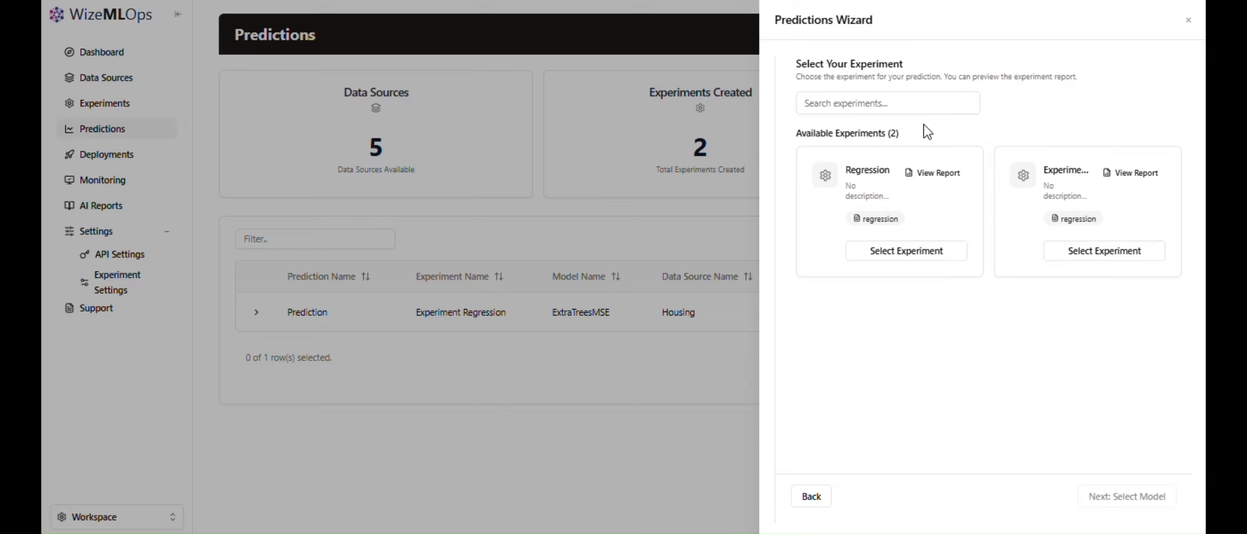
left_click(1003, 204)
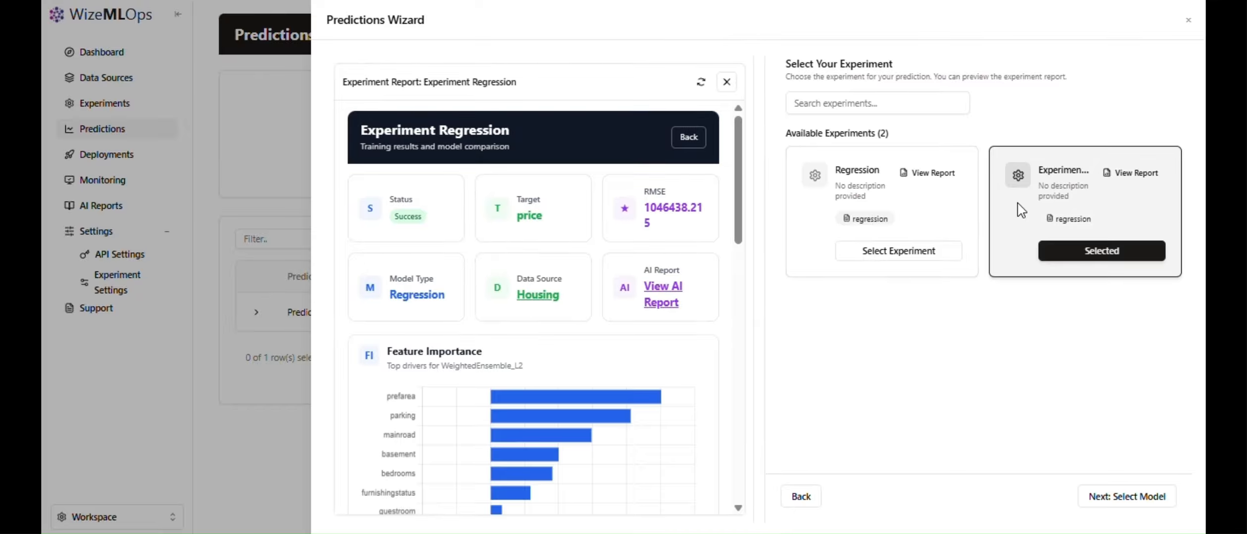
scroll(741, 208, "down", 1)
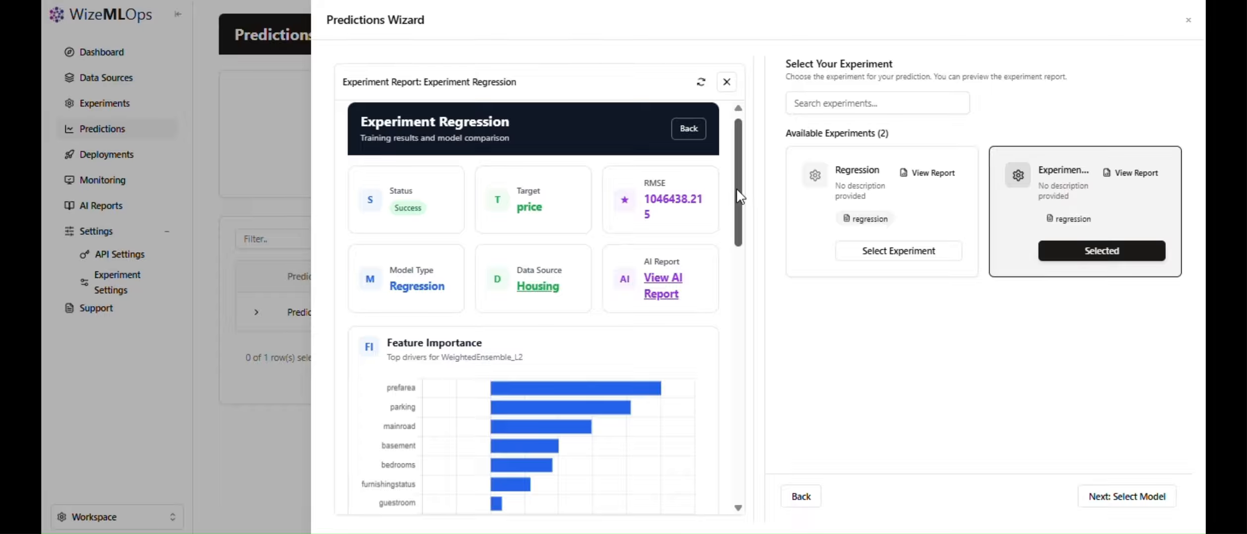
mouse_move(740, 208)
left_mouse_down()
mouse_move(729, 437)
mouse_move(728, 193)
left_mouse_up()
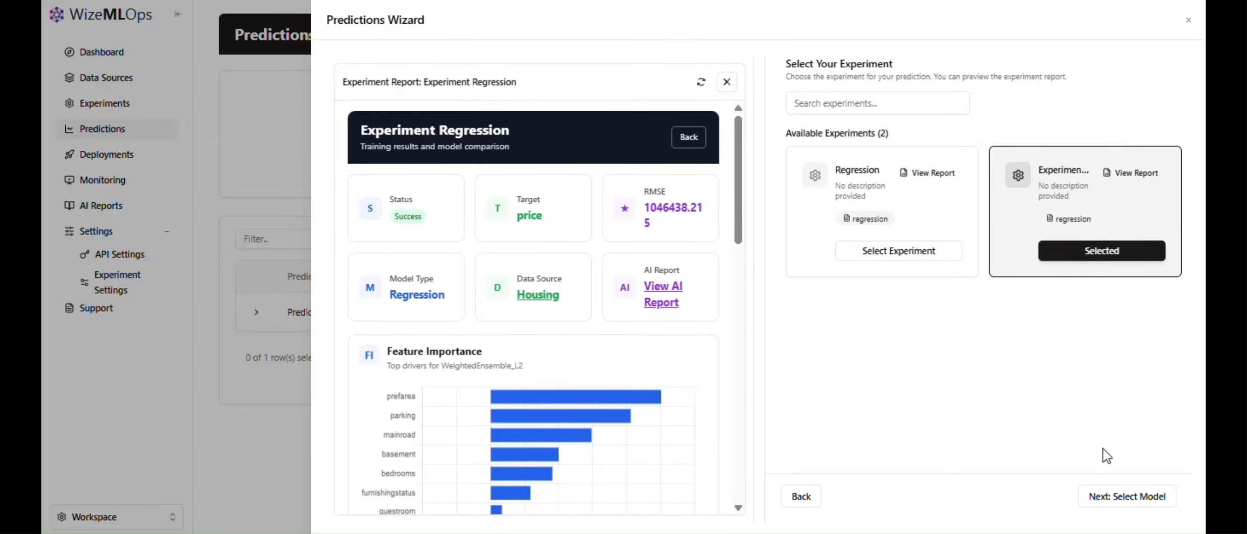
left_click(1127, 496)
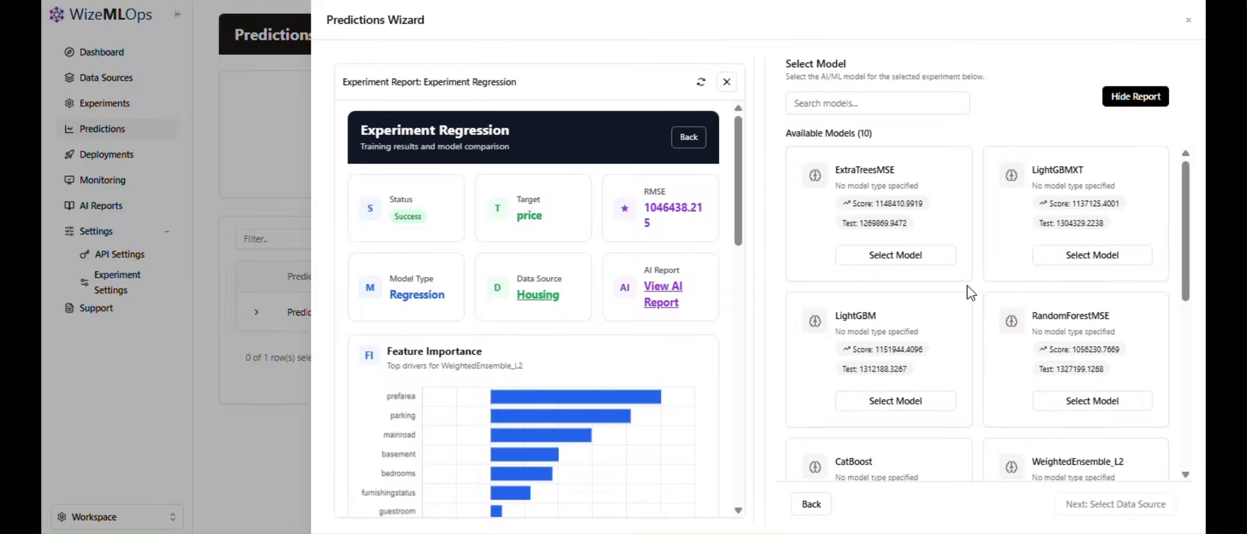
- Choose the LightGBM model, review the Trained Models ranking in the experiment report and proceed to data source selection
scroll(939, 195, "down", 4)
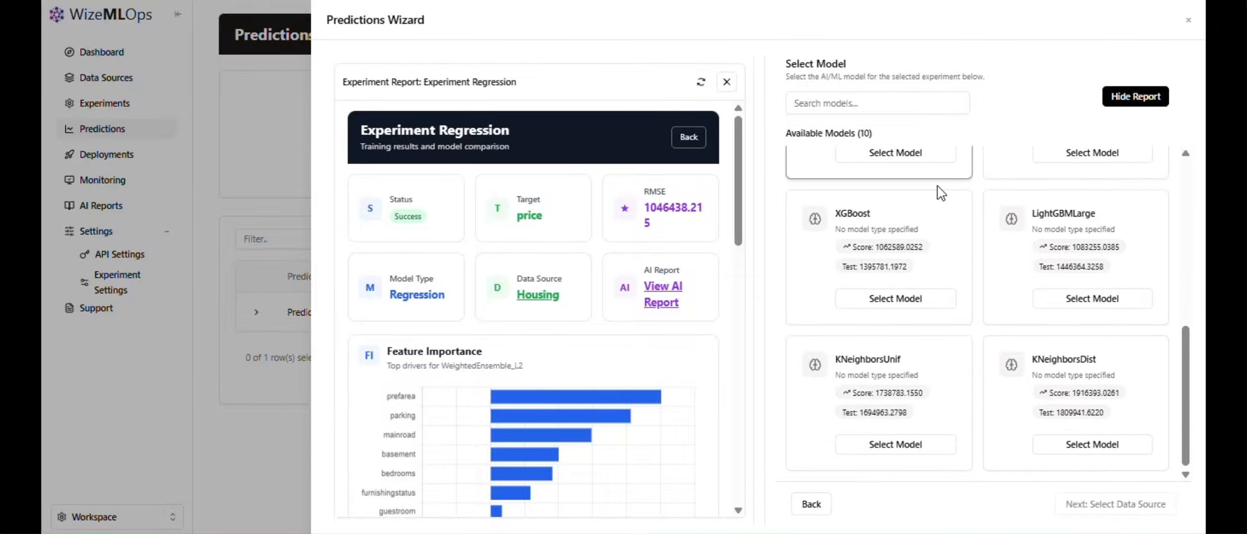
scroll(940, 193, "up", 8)
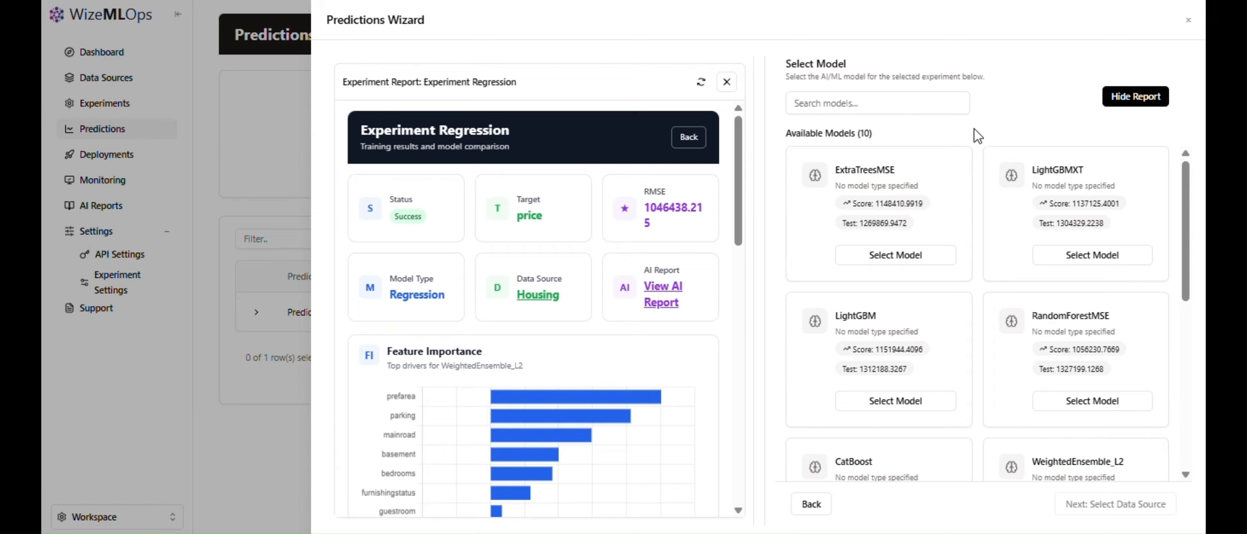
scroll(991, 234, "down", 1)
scroll(990, 242, "up", 1)
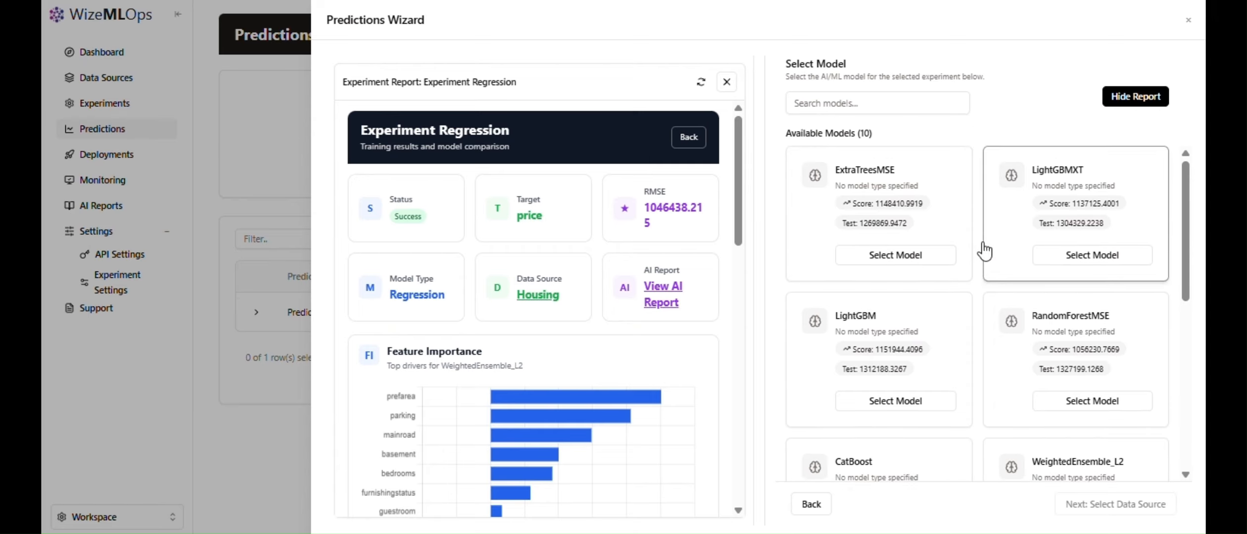
left_click(896, 398)
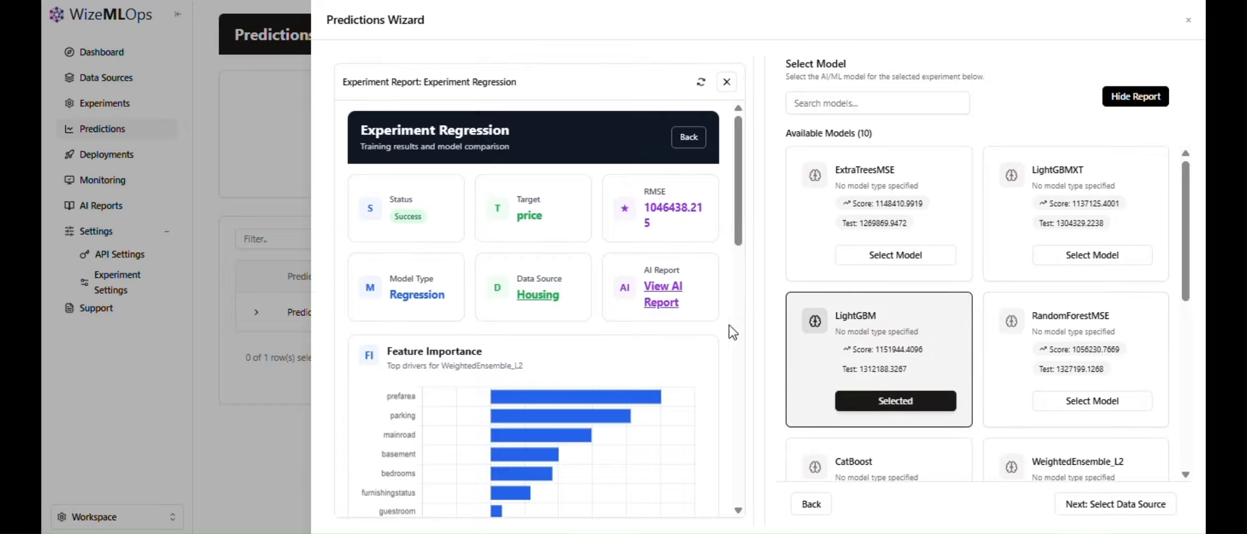
scroll(565, 351, "down", 6)
scroll(642, 351, "down", 8)
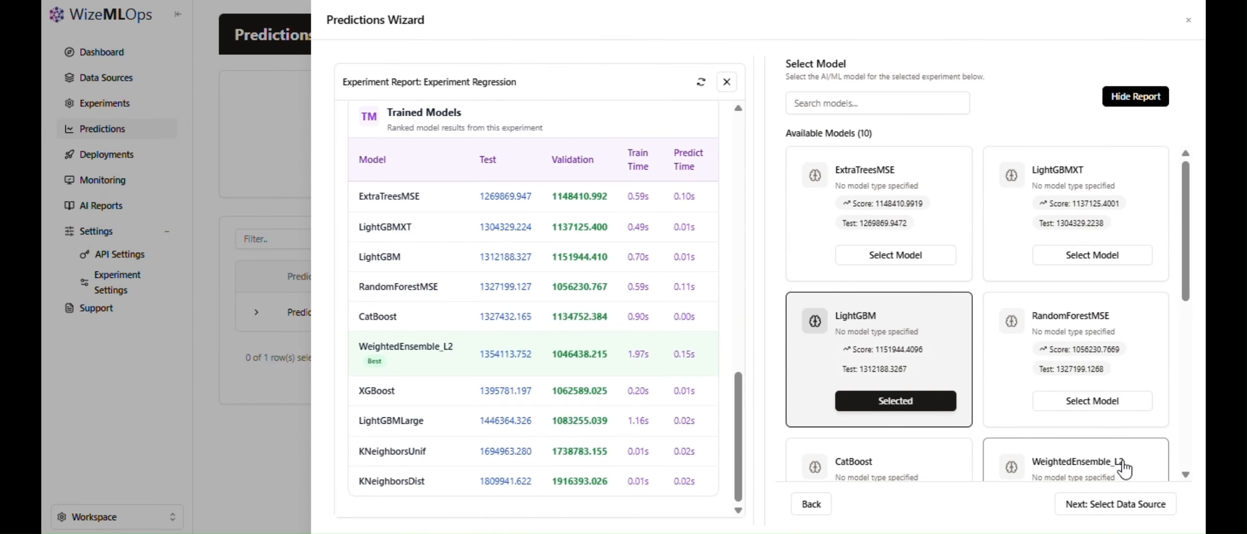
left_click(1119, 504)
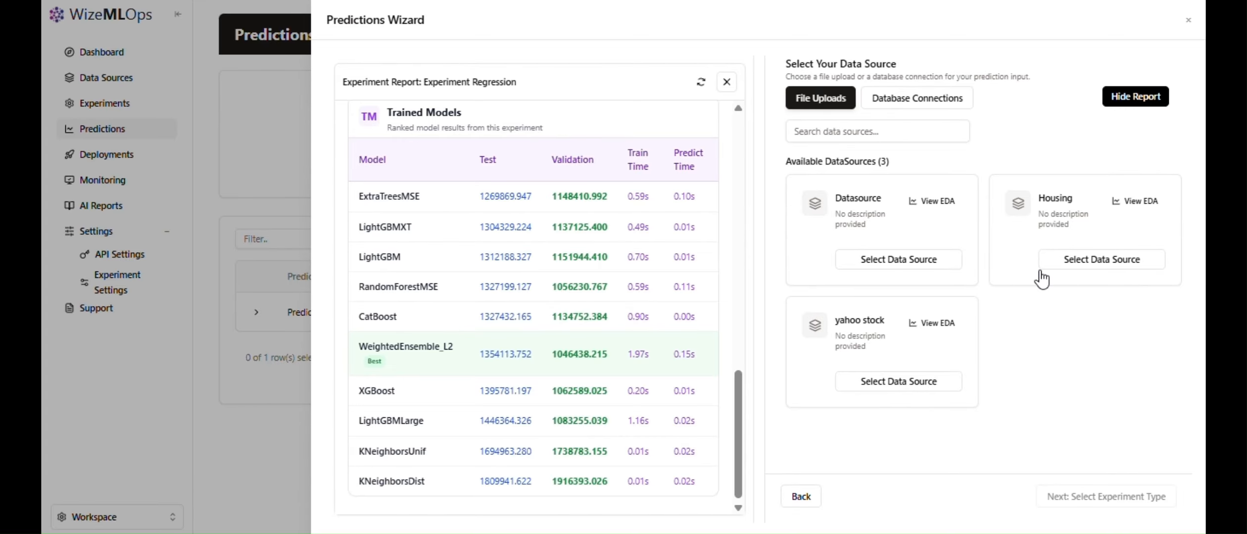
- Select the uploaded Housing data source as prediction input, look through its EDA overview and continue
left_click(1054, 225)
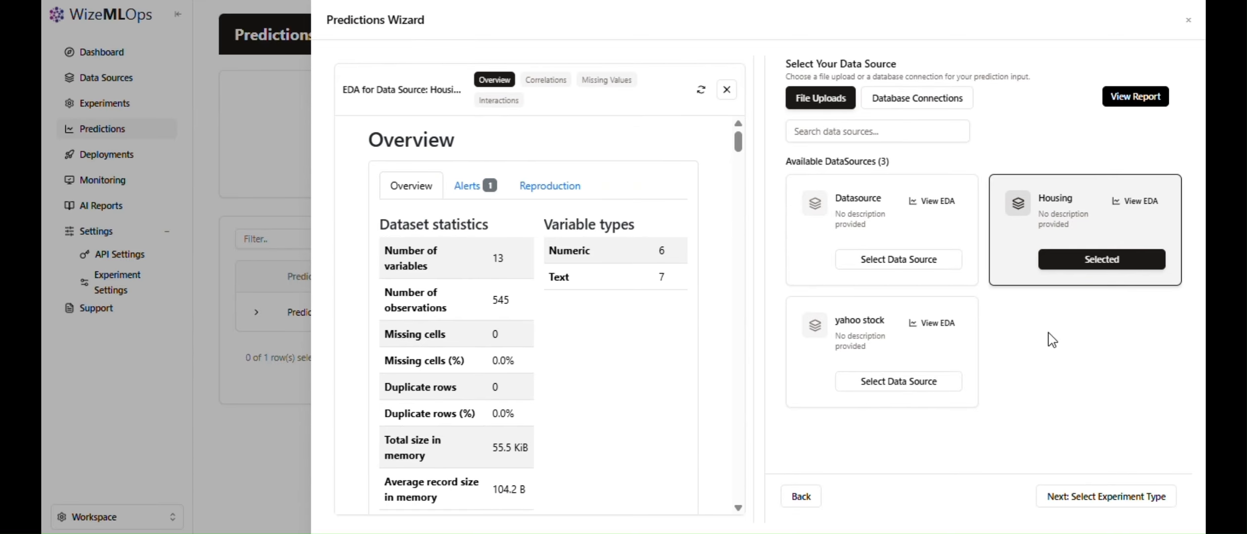
scroll(668, 260, "down", 15)
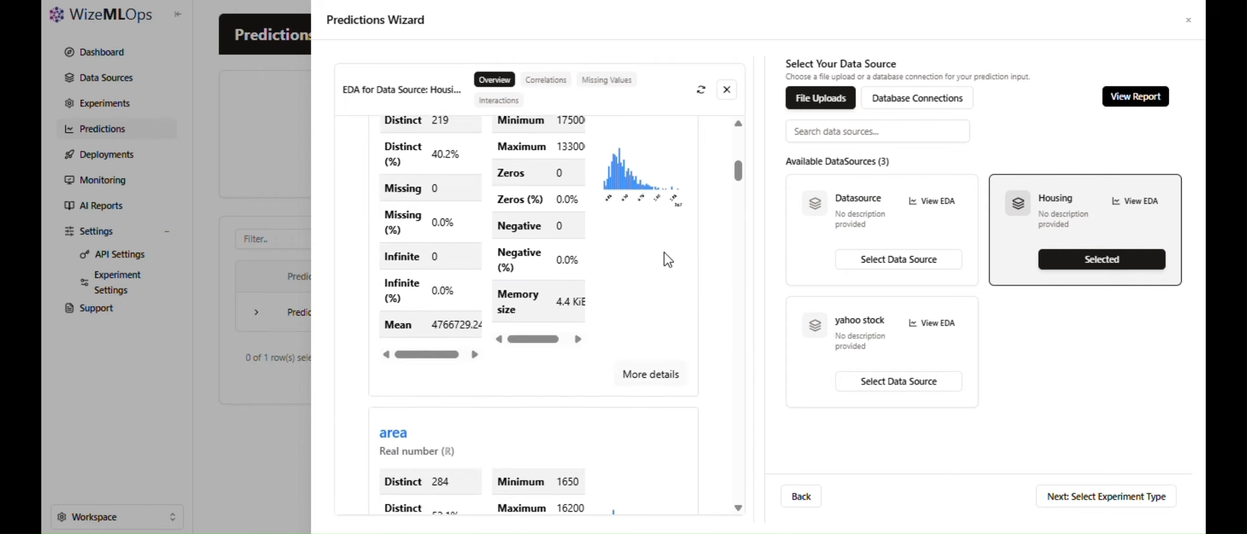
scroll(668, 260, "down", 8)
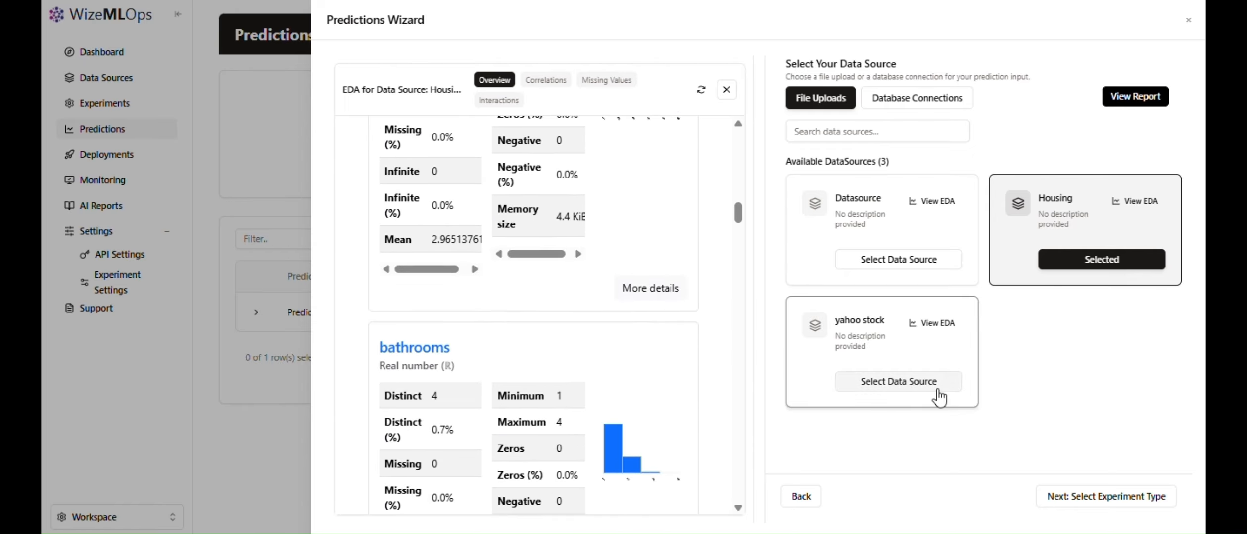
left_click(1106, 498)
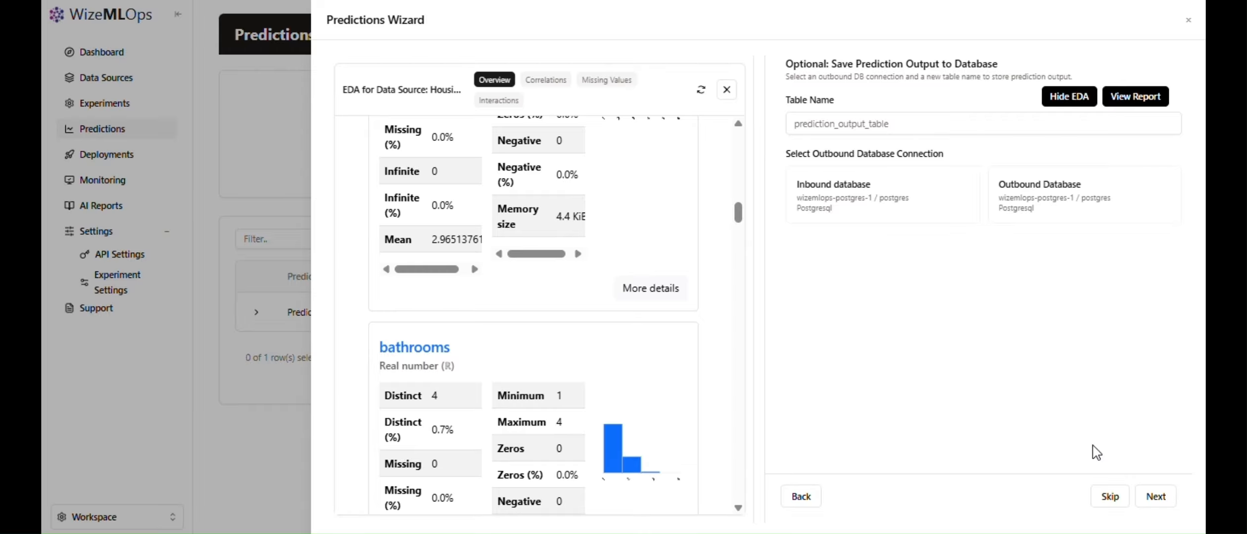
- Skip saving the output to a database, name the prediction "Prediction Housing" and finish the wizard
left_click(1112, 501)
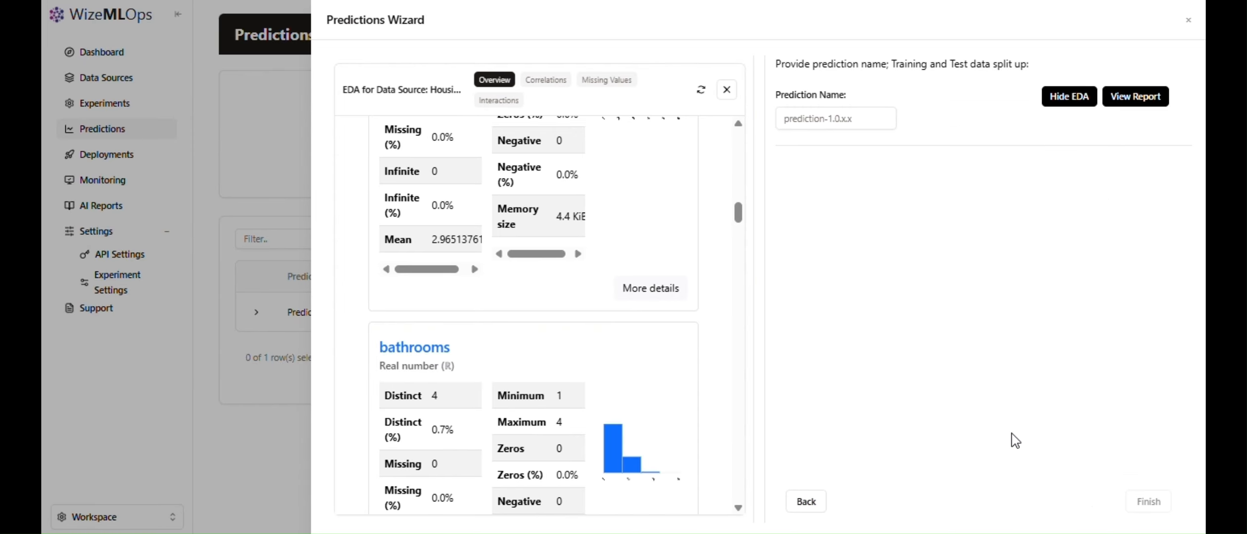
left_click(807, 118)
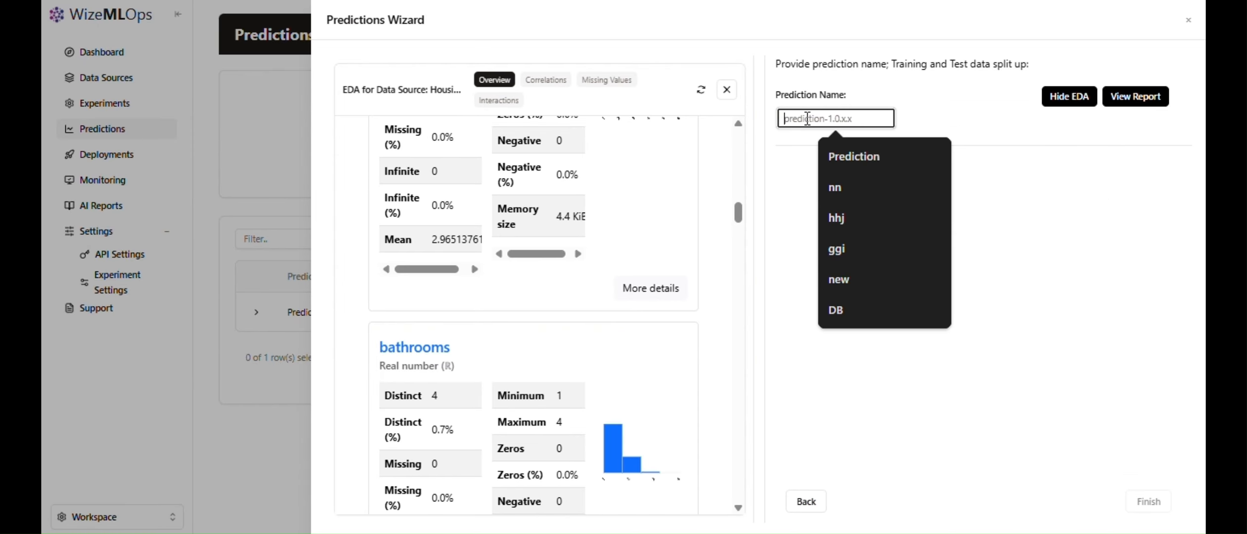
type("Prediction Housing")
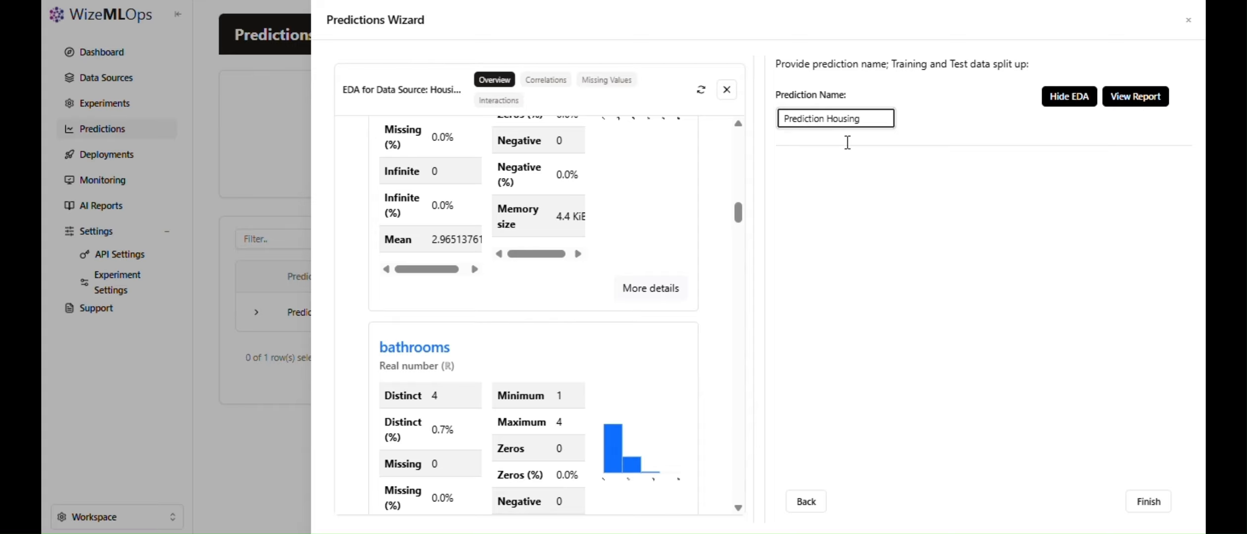
left_click(1155, 503)
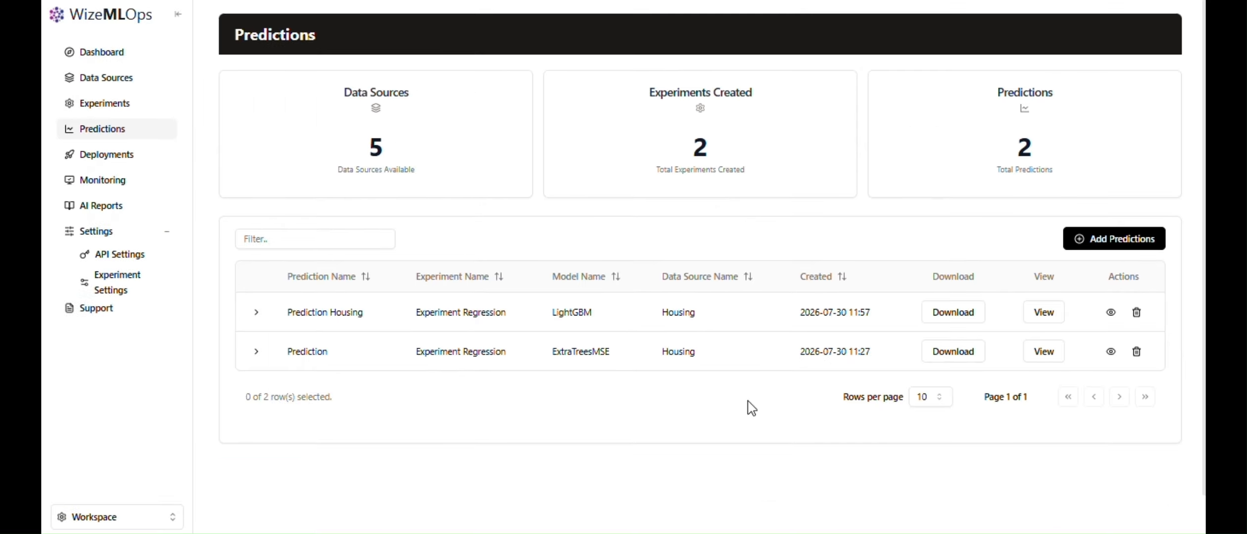
- Check the row details of Prediction Housing, and download the results of the ExtraTreesMSE prediction as a CSV file
left_click(256, 314)
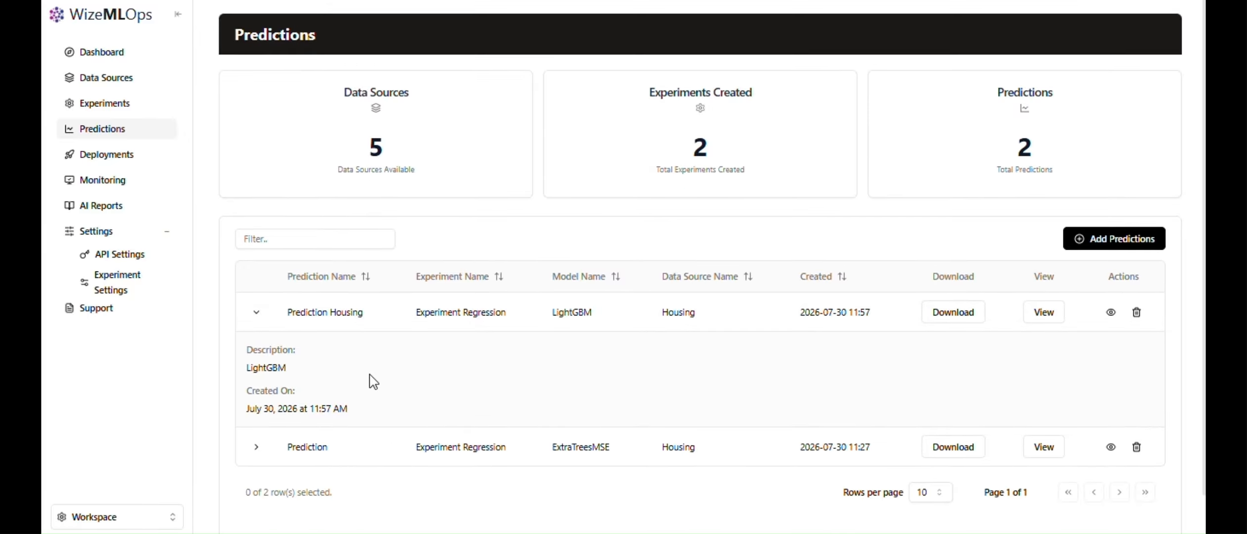
left_click(256, 314)
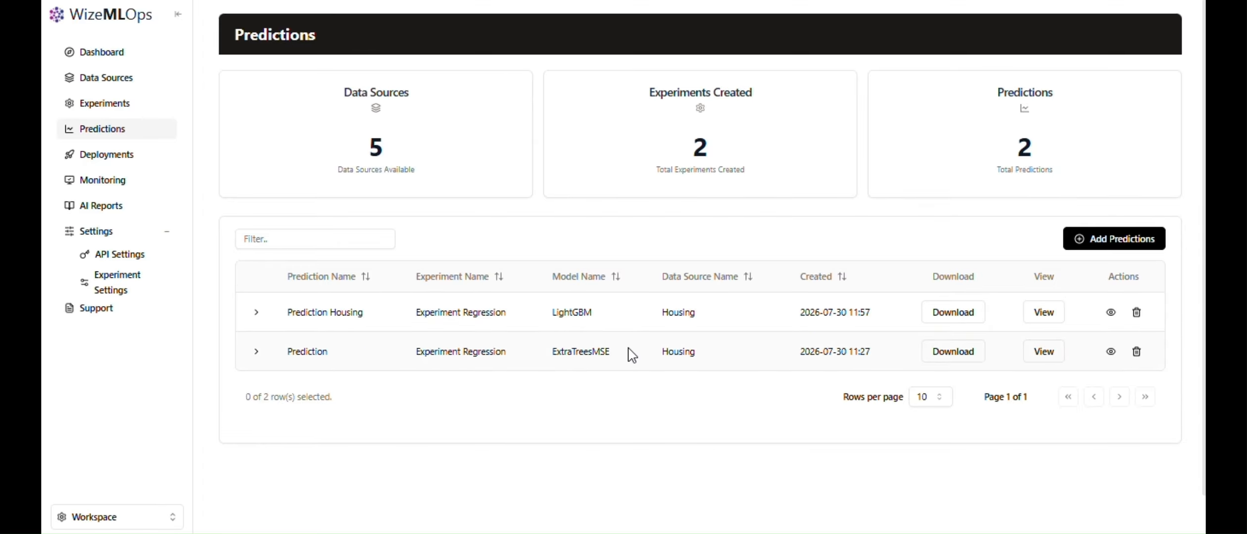
left_click(959, 363)
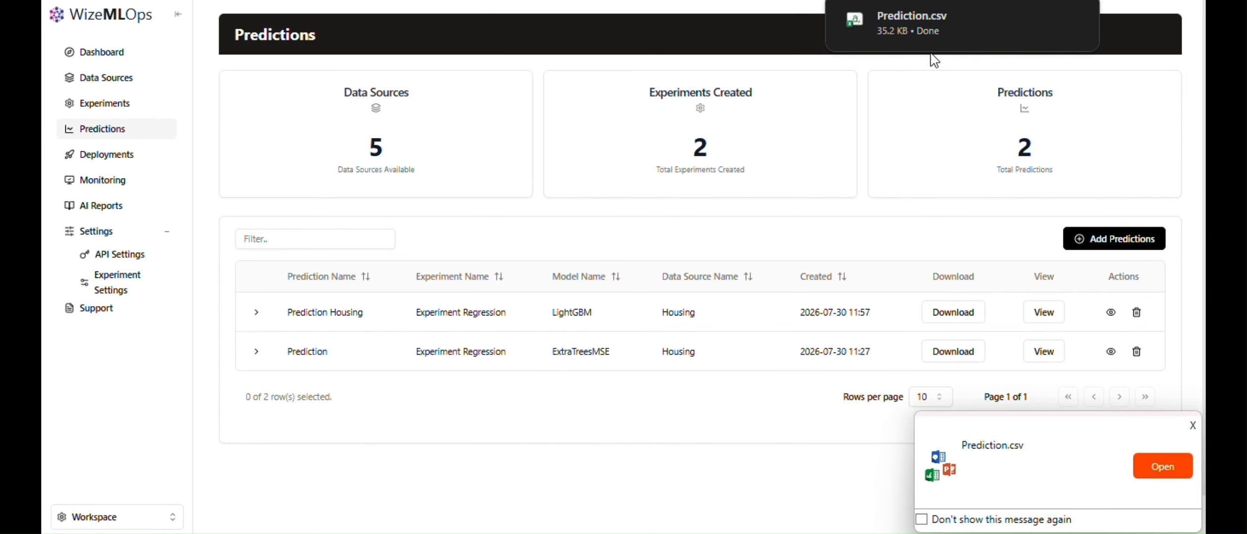
left_click(1193, 425)
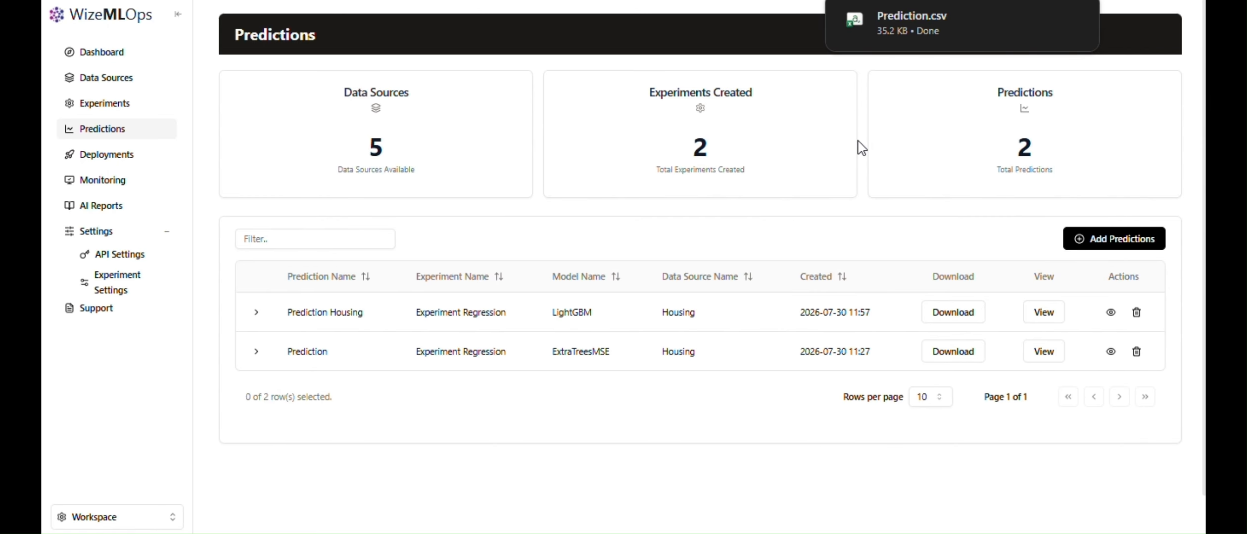
- Open the ExtraTreesMSE prediction and examine its value summary, feature columns, prediction distribution and per-sample results
left_click(1042, 360)
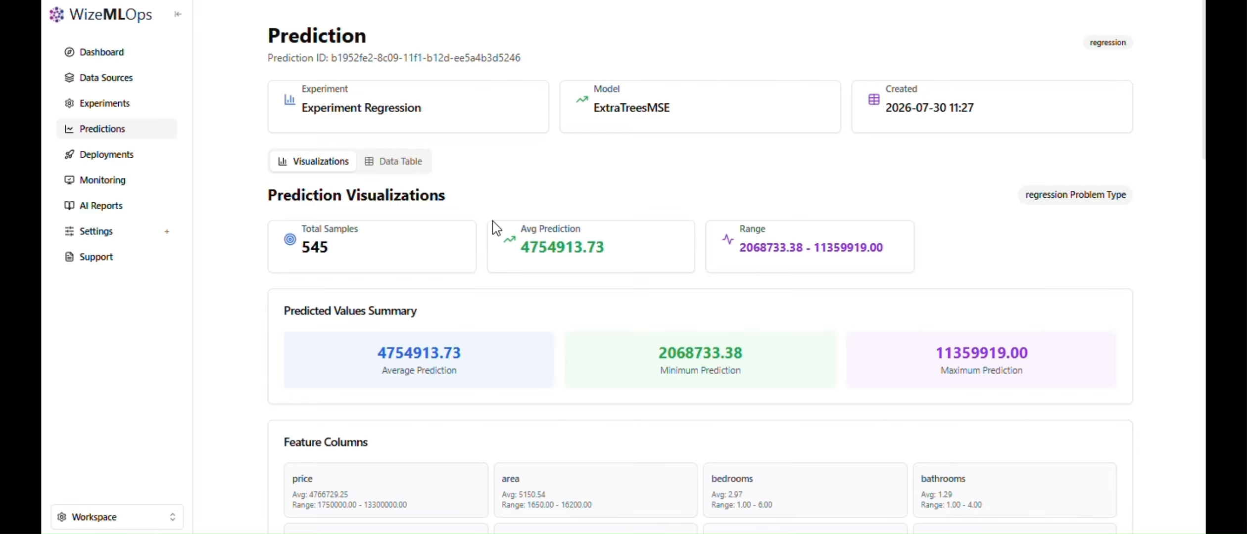
scroll(675, 257, "down", 1)
scroll(675, 257, "down", 5)
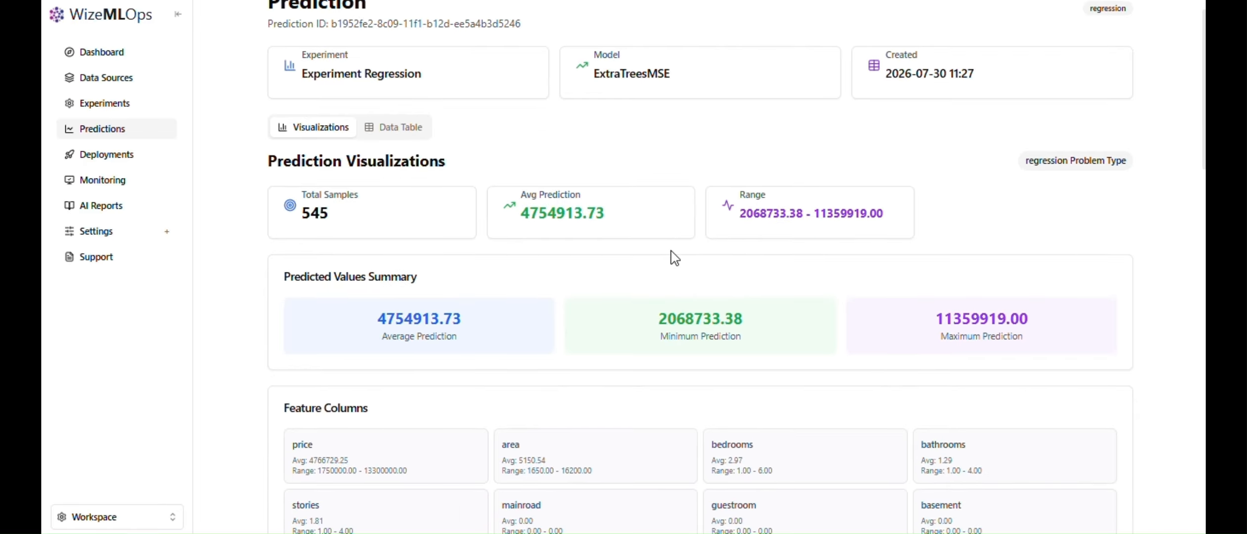
scroll(675, 258, "down", 8)
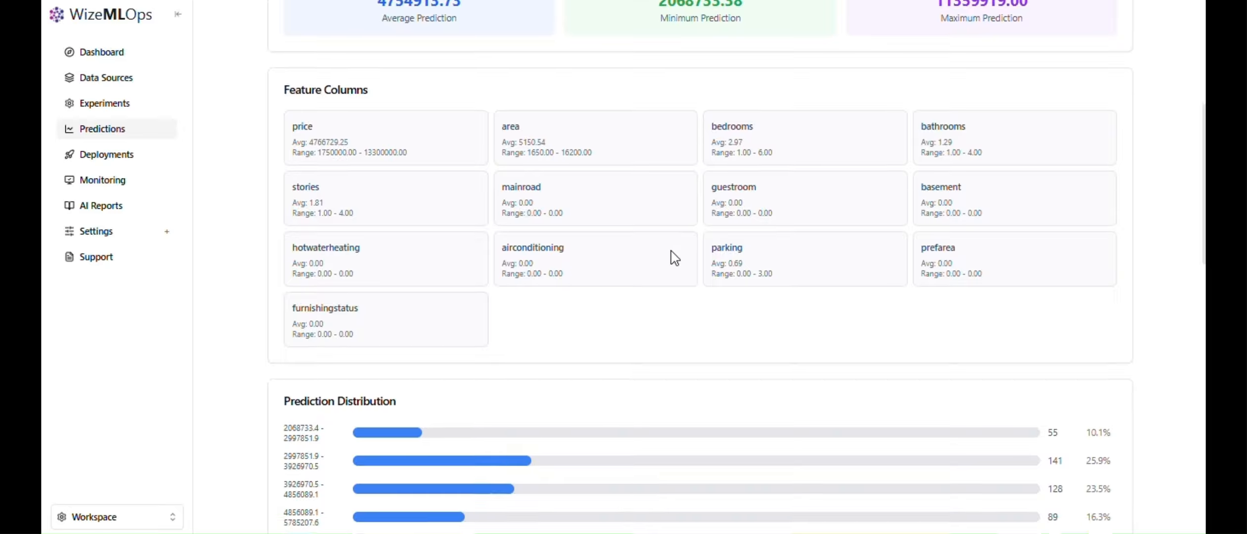
scroll(675, 257, "down", 11)
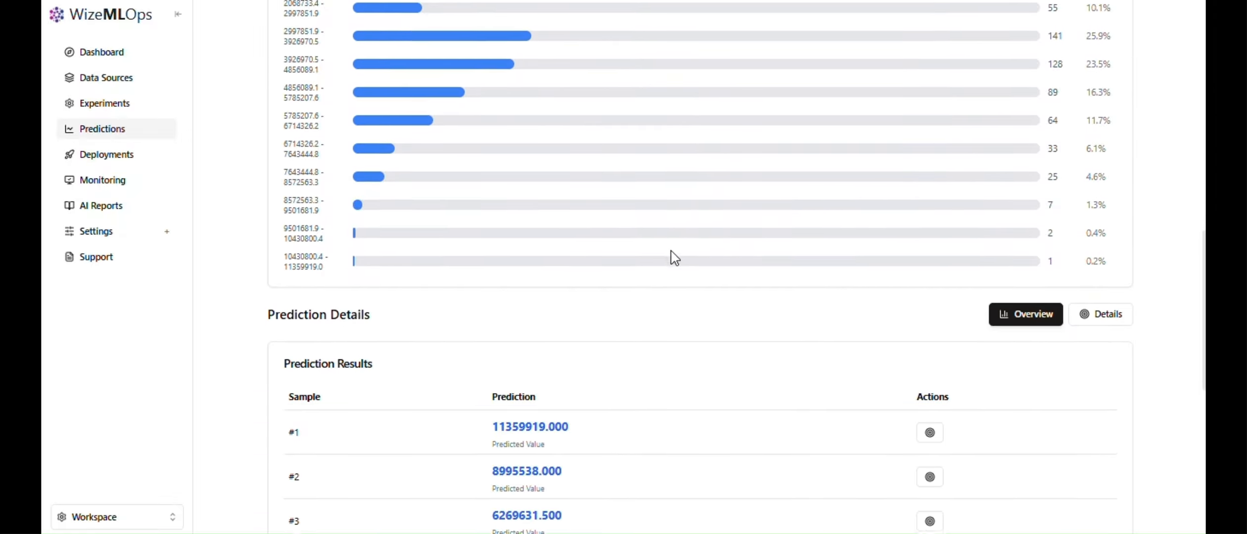
scroll(675, 257, "up", 20)
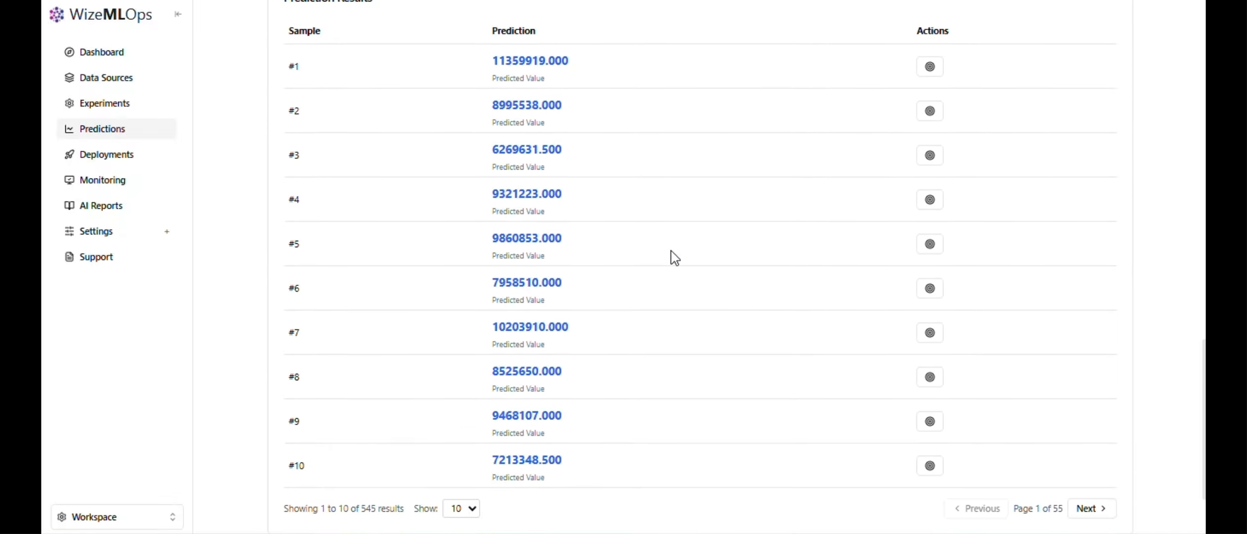
scroll(675, 257, "down", 10)
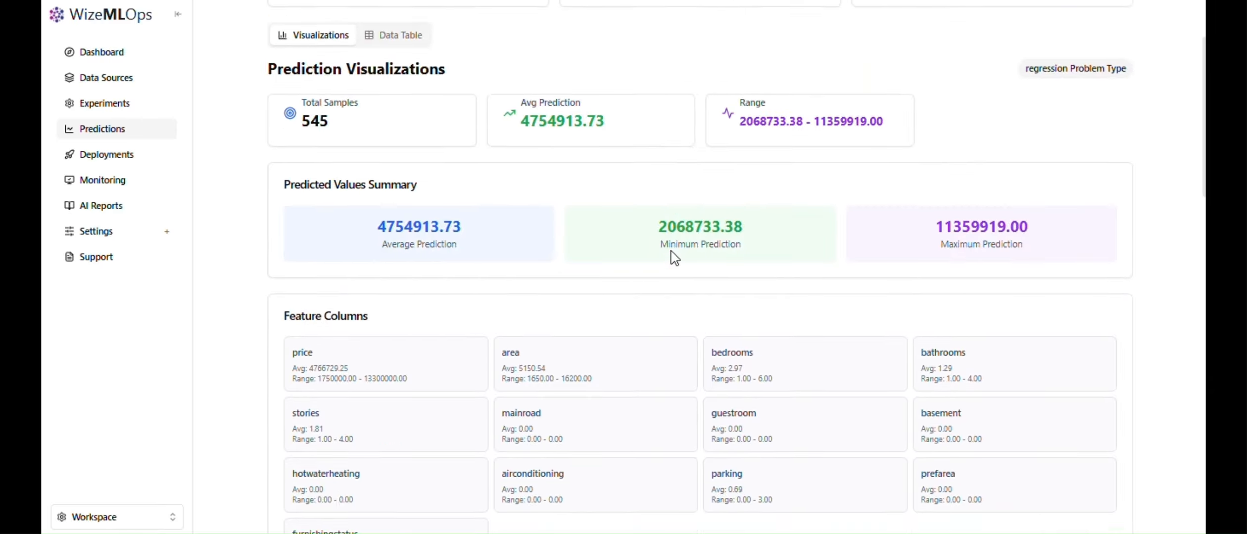
scroll(675, 257, "down", 1)
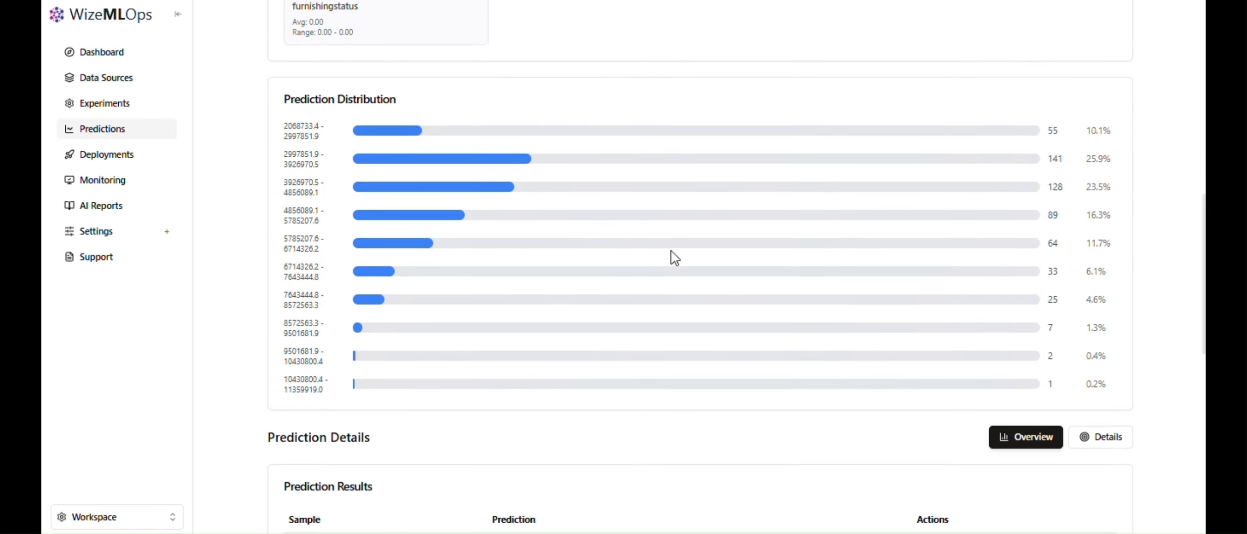
scroll(675, 257, "down", 6)
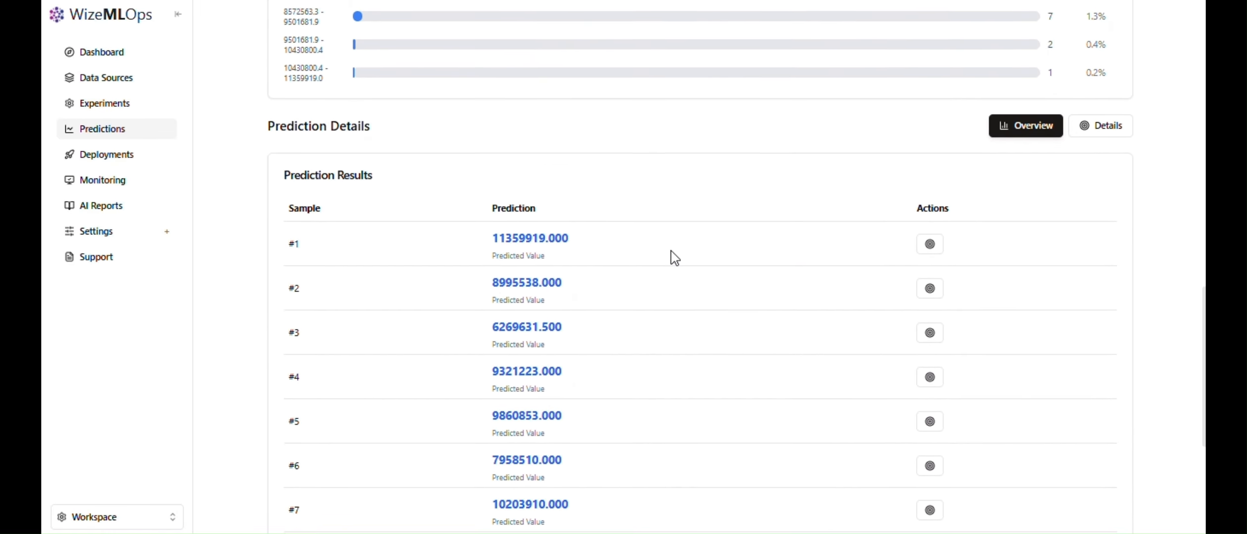
scroll(675, 257, "down", 5)
scroll(675, 257, "up", 5)
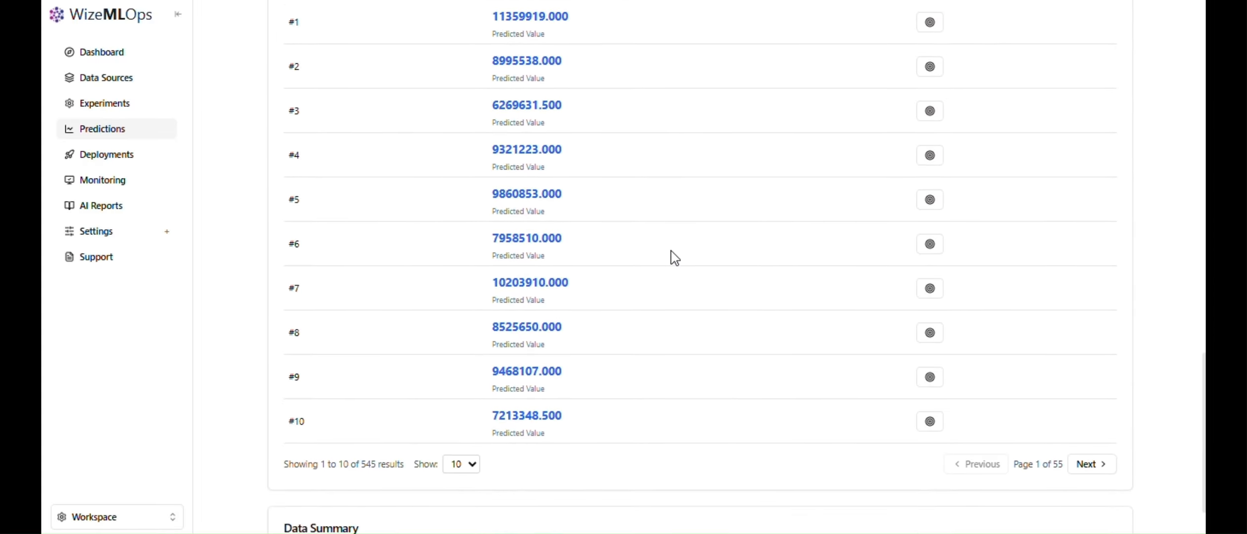
scroll(675, 257, "up", 7)
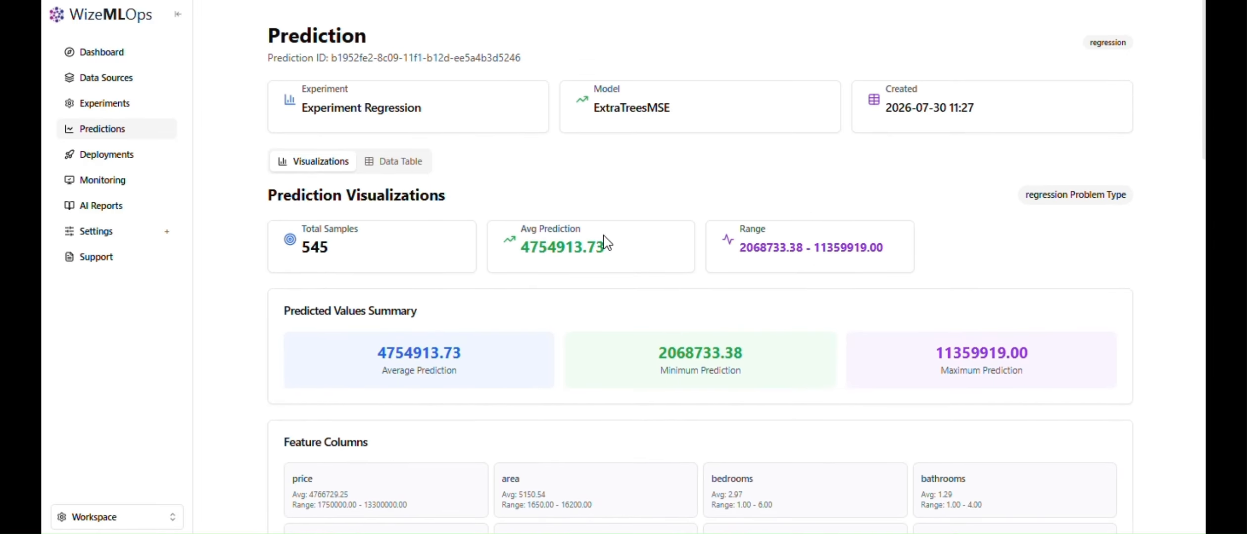
- Examine the prediction's data table across all feature columns up to the Predict column, and return to the predictions list
left_click(403, 163)
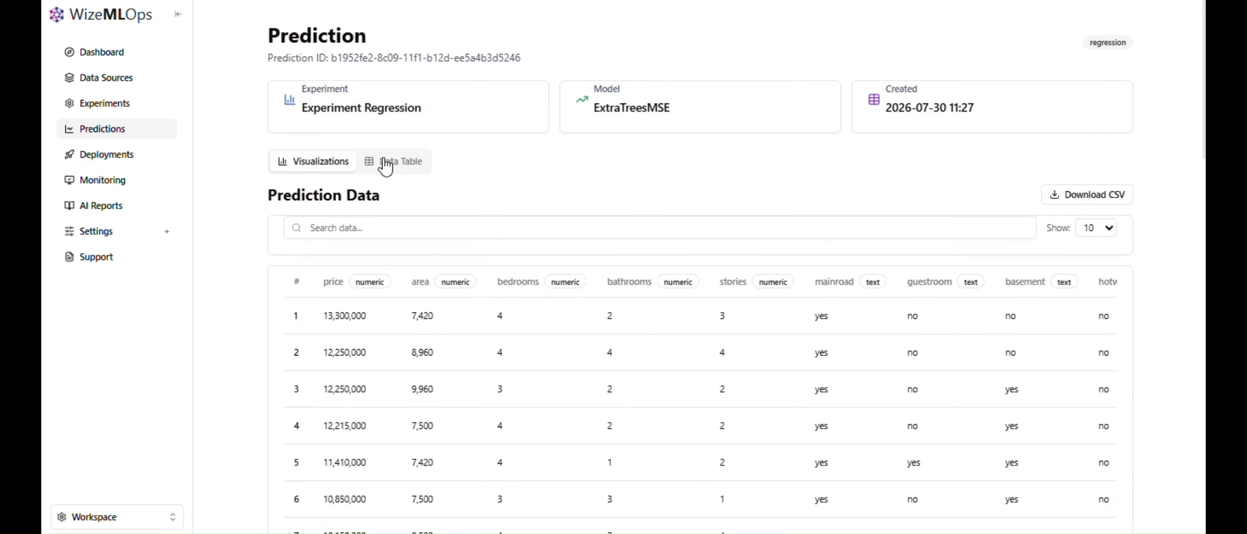
scroll(640, 236, "down", 2)
scroll(683, 327, "right", 3)
scroll(683, 328, "right", 5)
scroll(683, 327, "left", 3)
scroll(683, 328, "left", 3)
scroll(683, 327, "up", 1)
scroll(683, 328, "right", 3)
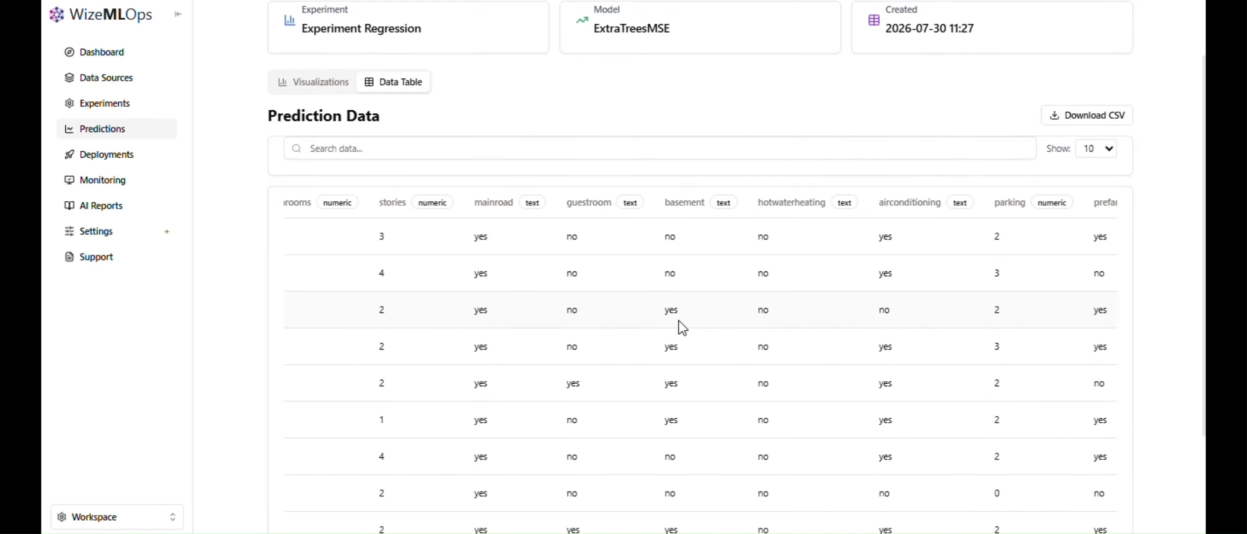
scroll(683, 327, "right", 3)
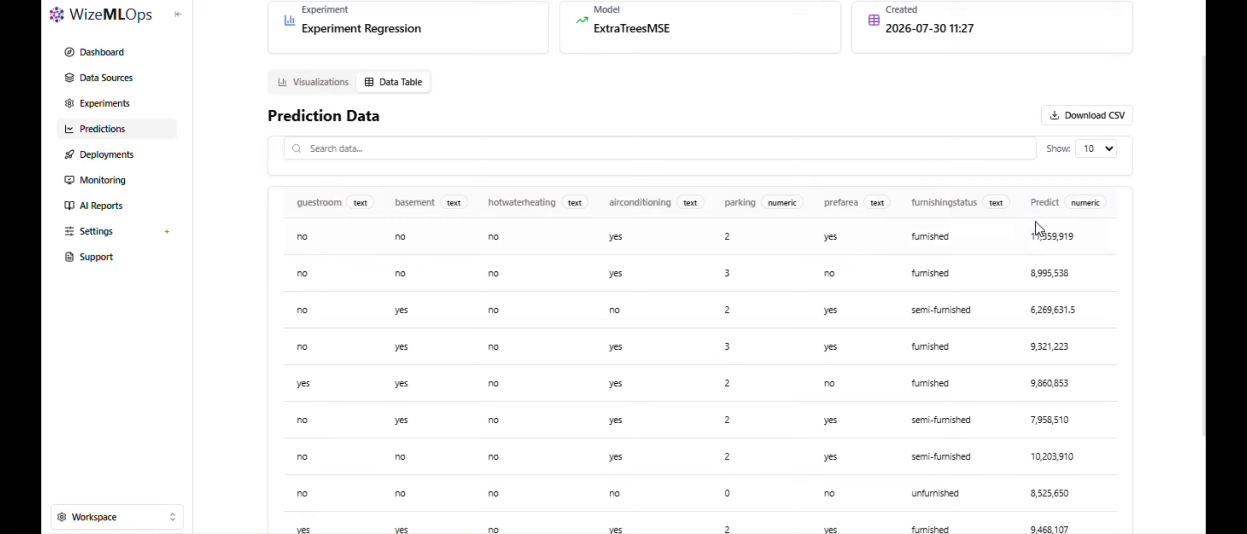
scroll(1037, 225, "left", 4)
scroll(874, 250, "left", 3)
scroll(384, 381, "right", 5)
scroll(965, 237, "down", 4)
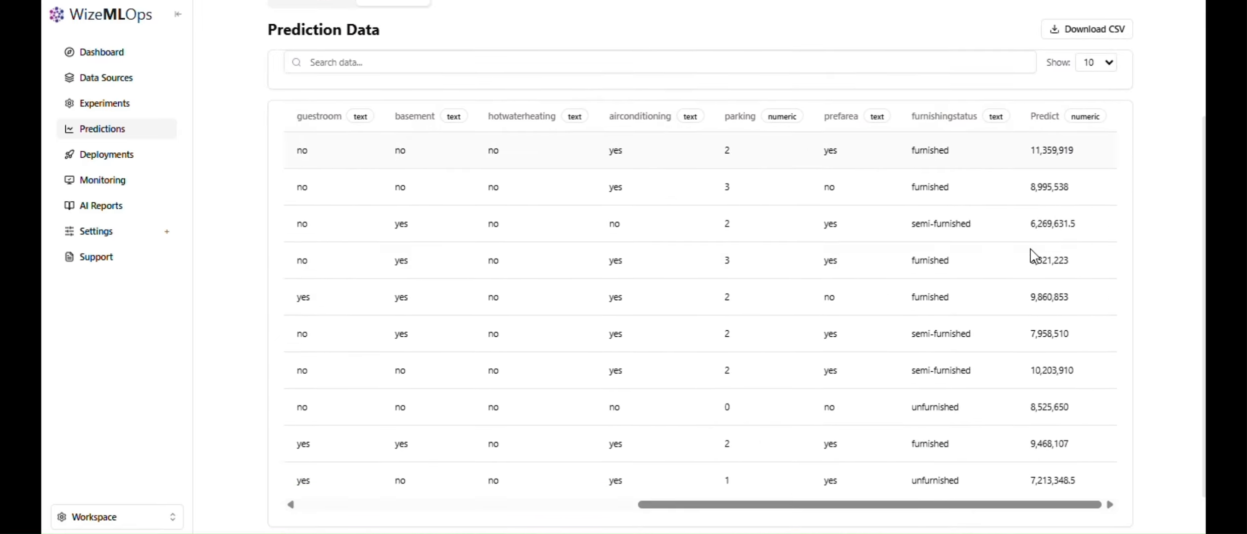
scroll(985, 255, "up", 5)
scroll(1034, 256, "up", 1)
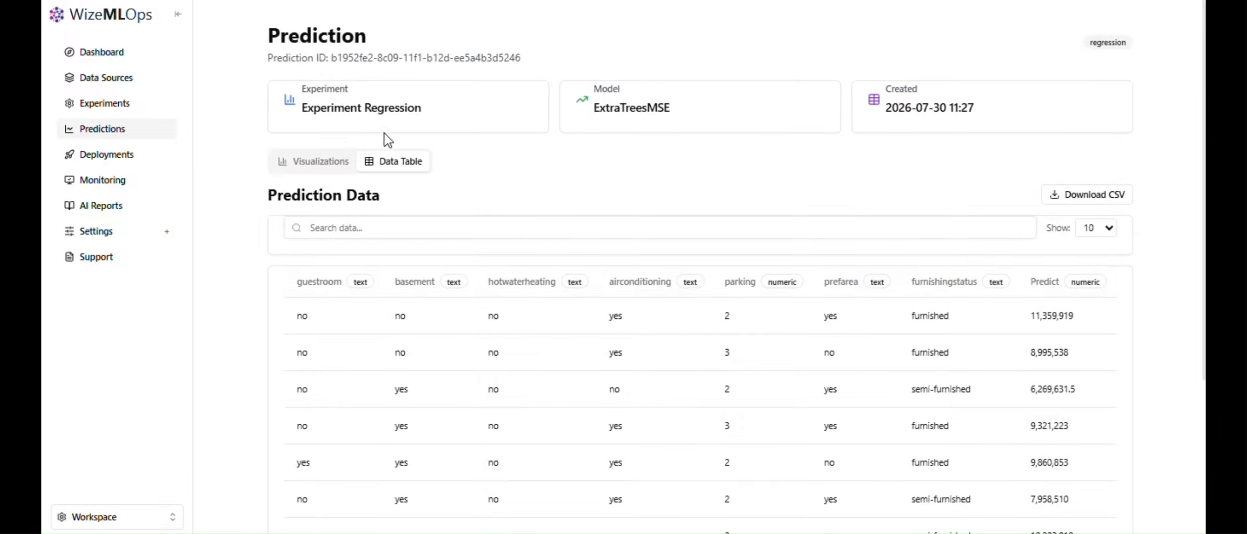
left_click(106, 130)
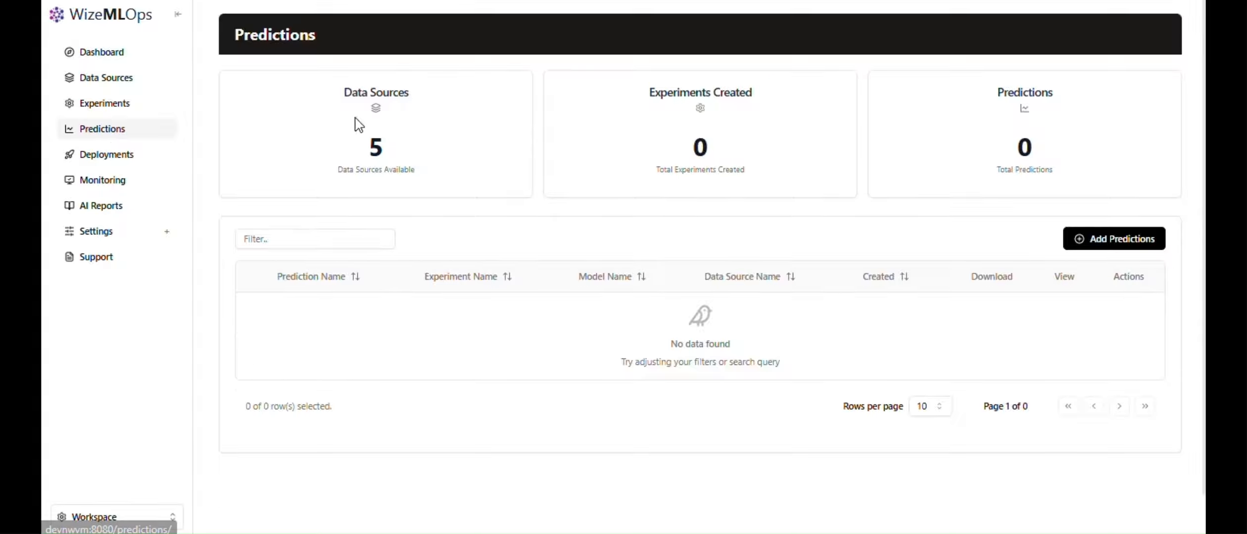